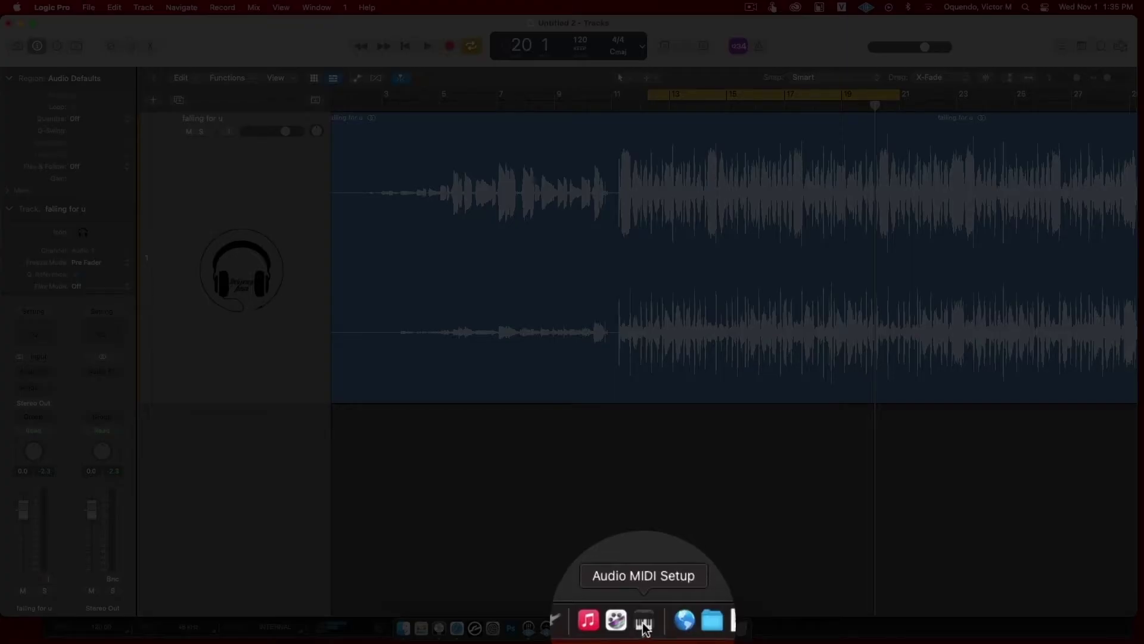
Step: Assign the Universal Audio Thunderbolt's stereo Left to VIRTUAL 1 and Right to VIRTUAL 2
click(644, 629)
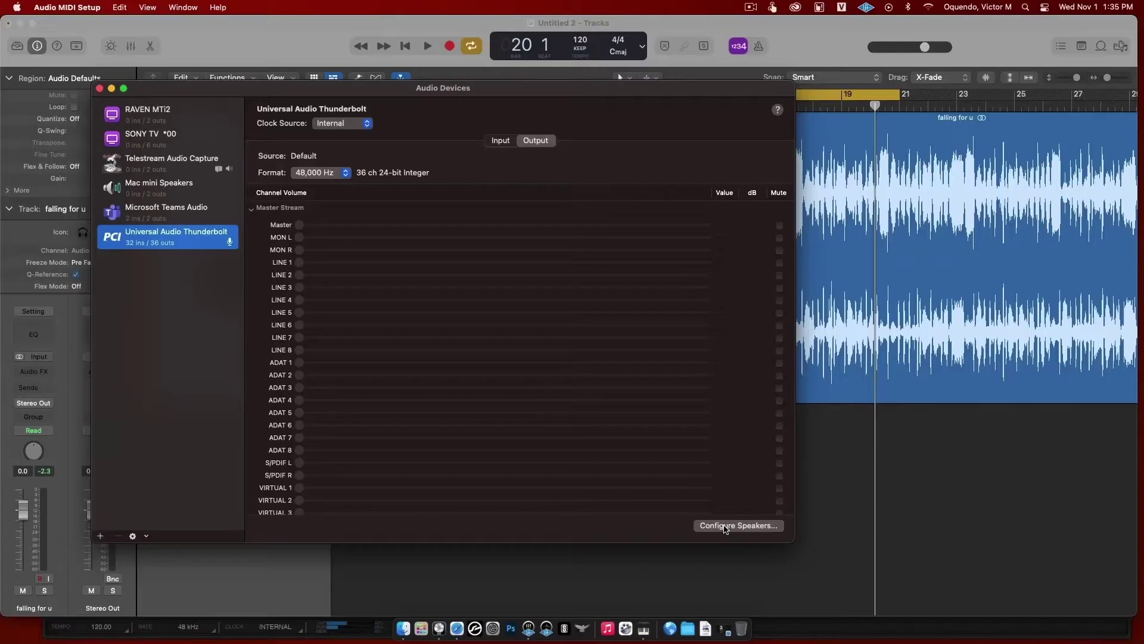
click(739, 526)
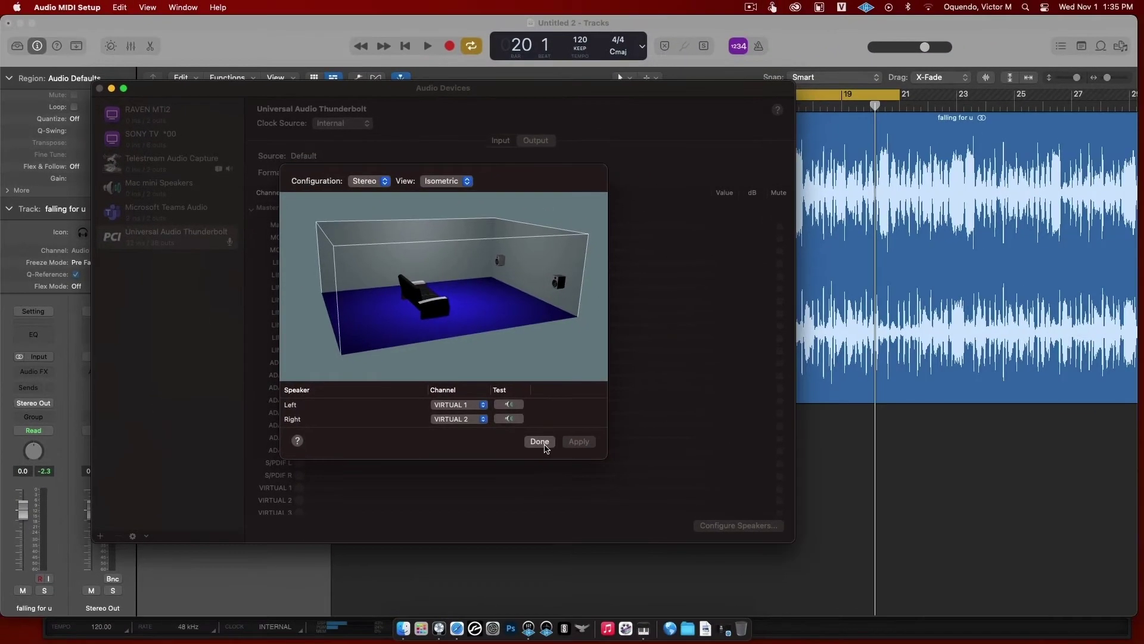
click(544, 445)
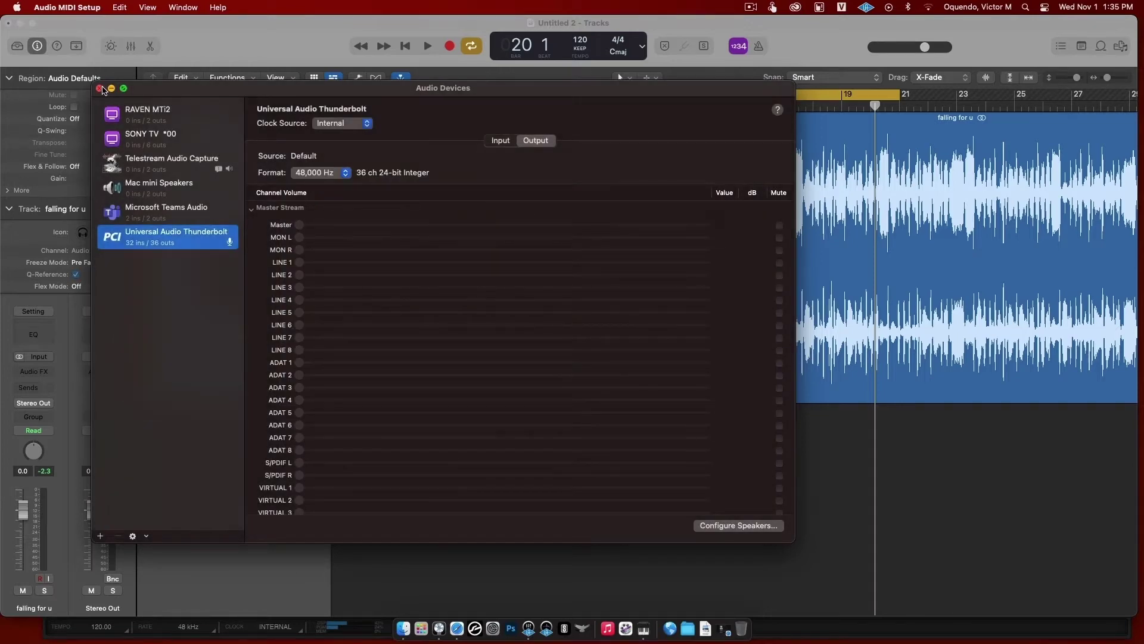
click(100, 89)
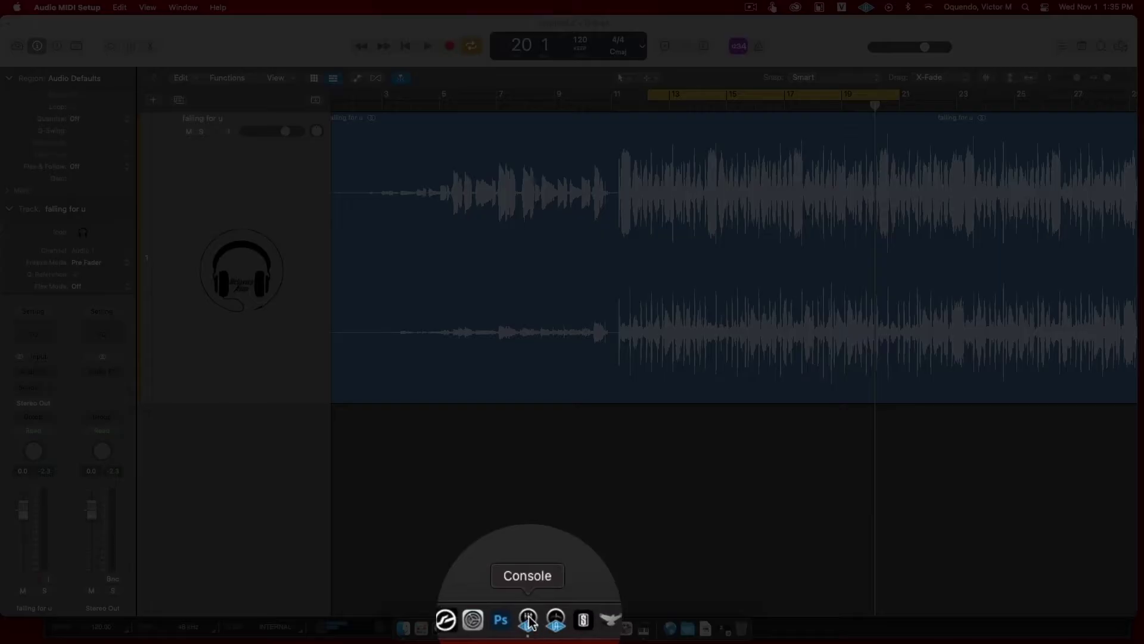
click(529, 623)
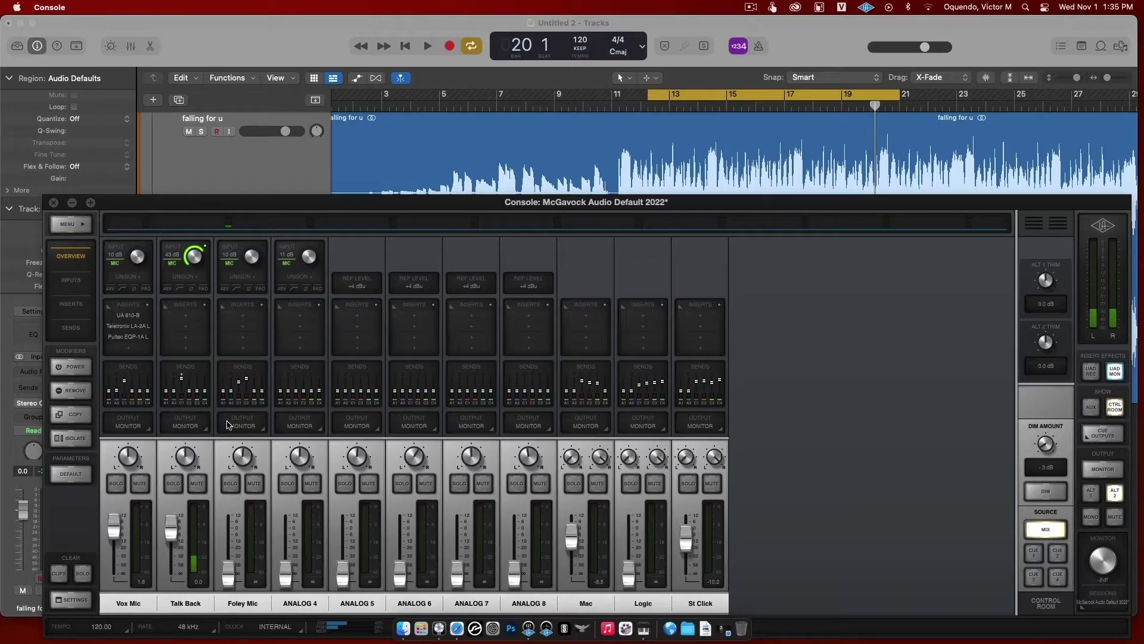
click(72, 599)
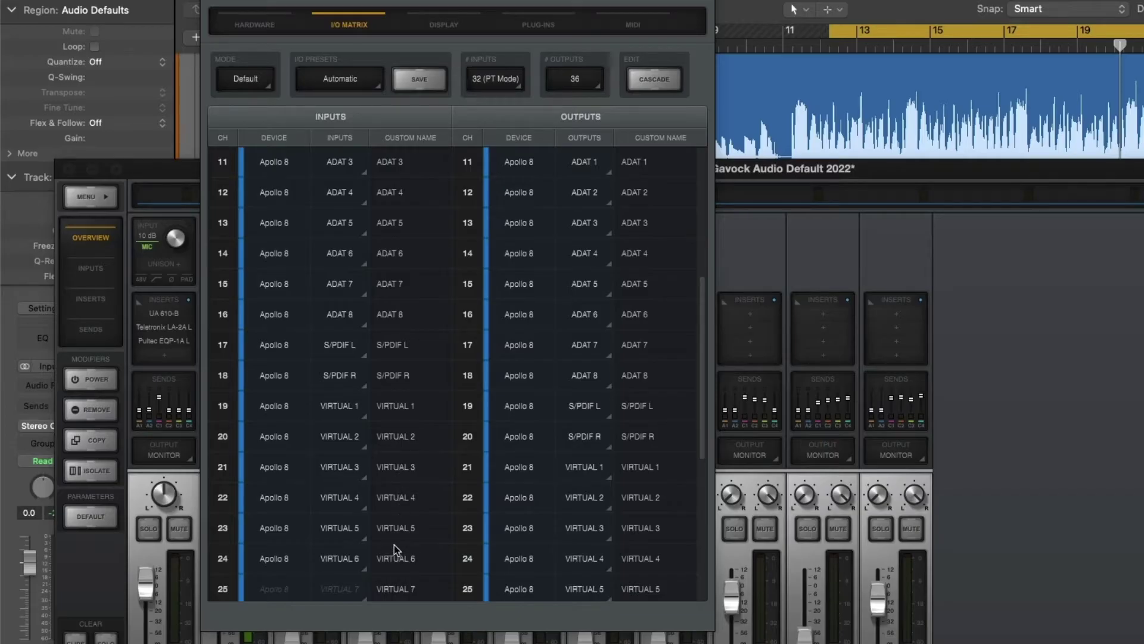
scroll(395, 543, down, 2)
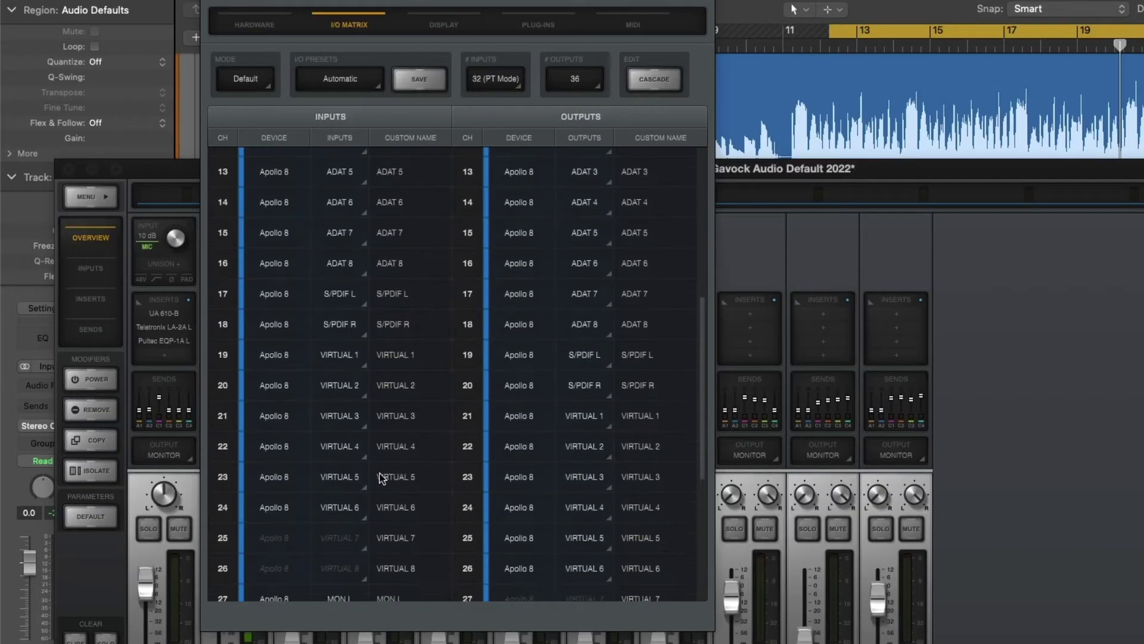
scroll(382, 477, up, 2)
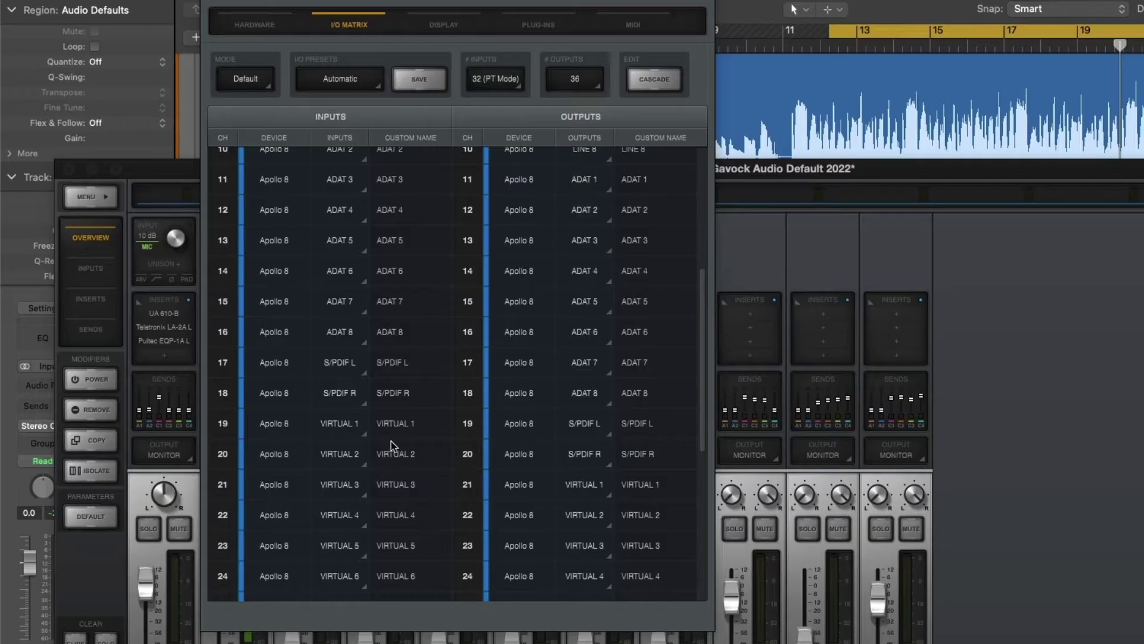
scroll(393, 439, up, 1)
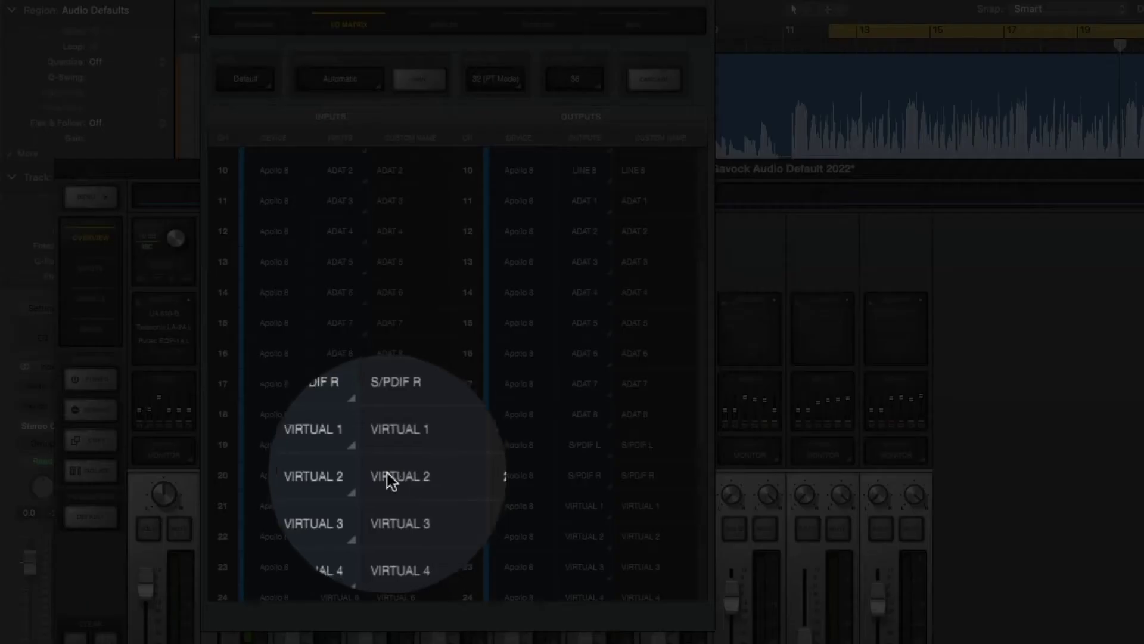
scroll(391, 474, down, 4)
scroll(392, 473, down, 1)
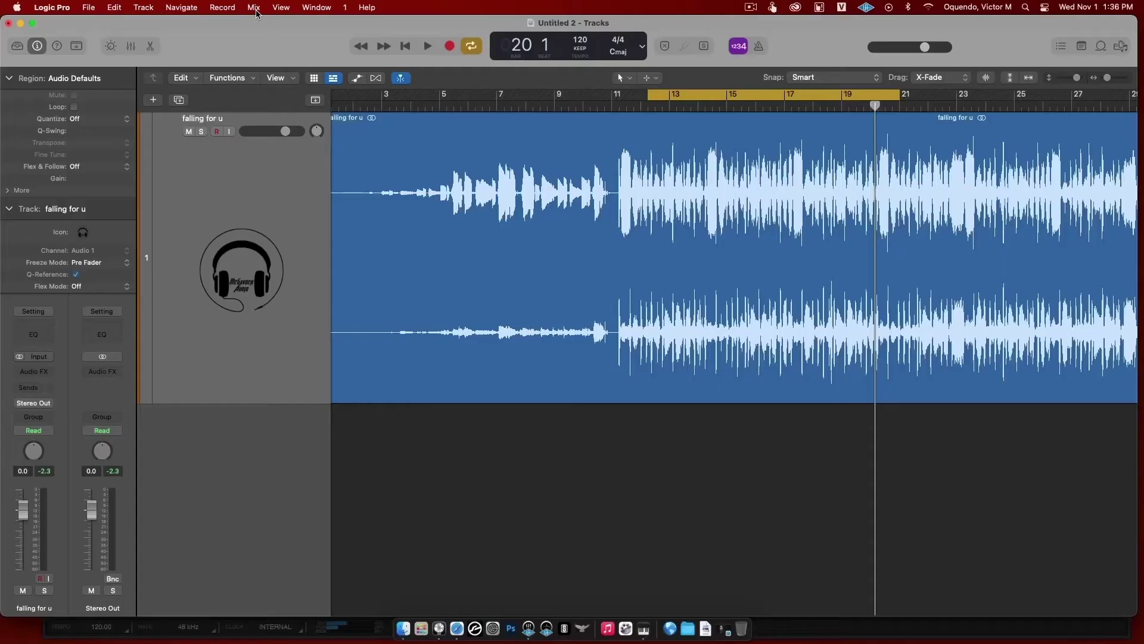
Step: In Mix > I/O Assignments, set Logic's Stereo Output to Output 23-24
click(254, 8)
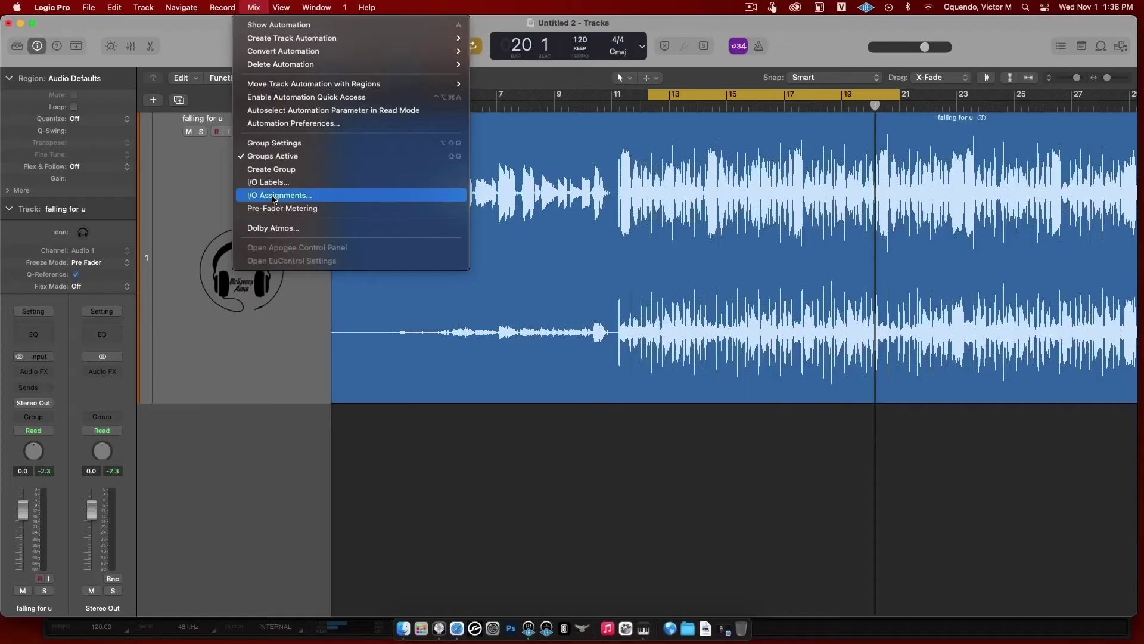
click(271, 195)
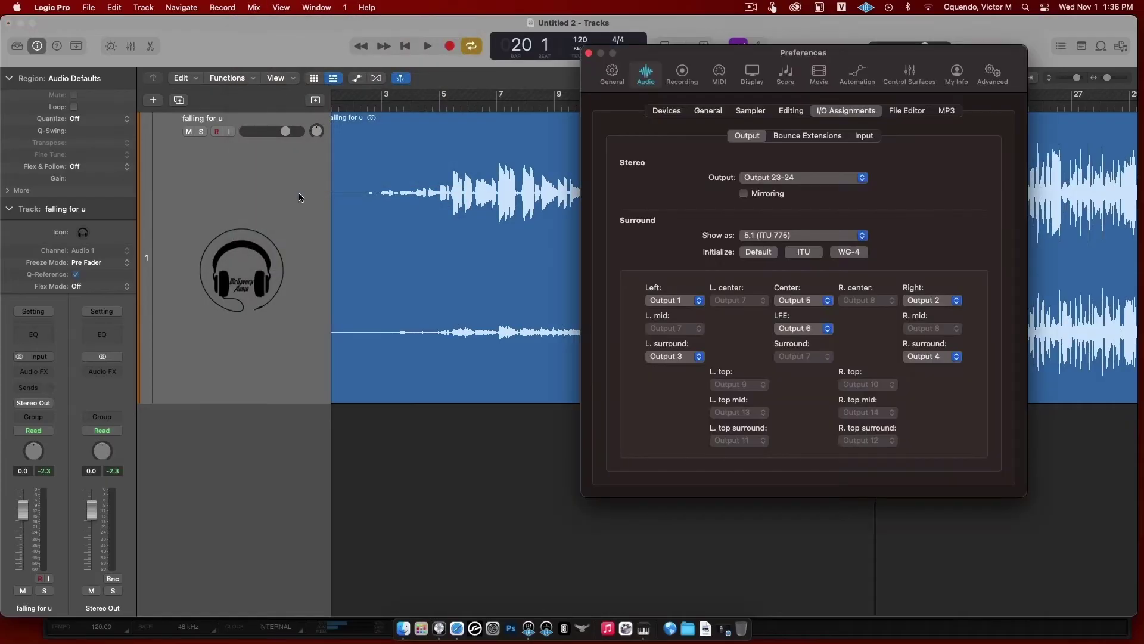
drag(724, 54, 452, 65)
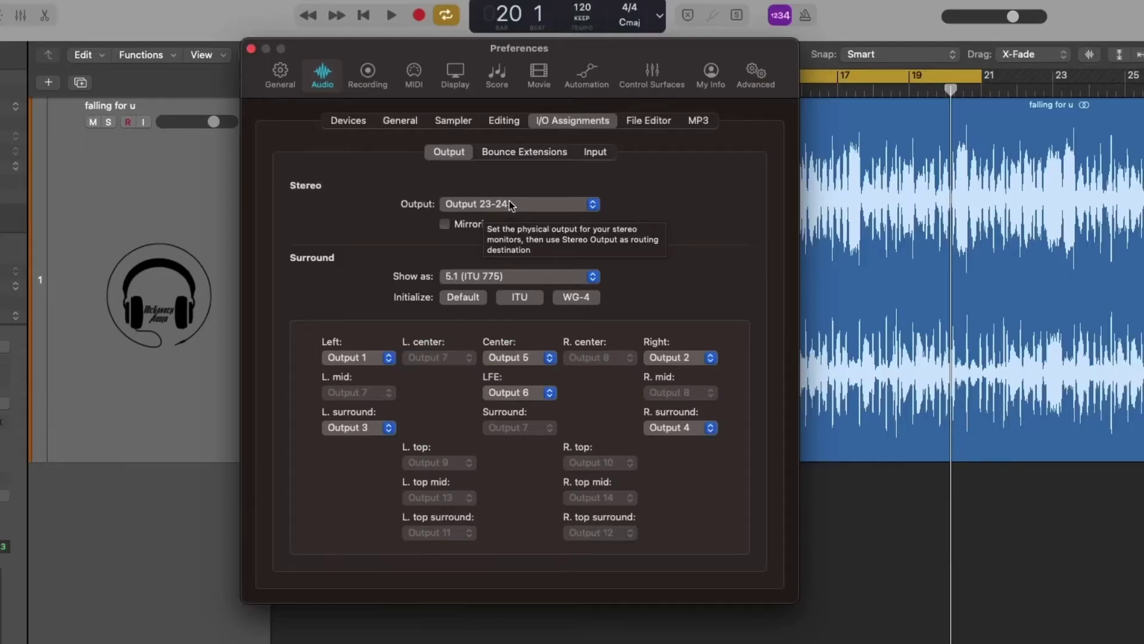
click(509, 205)
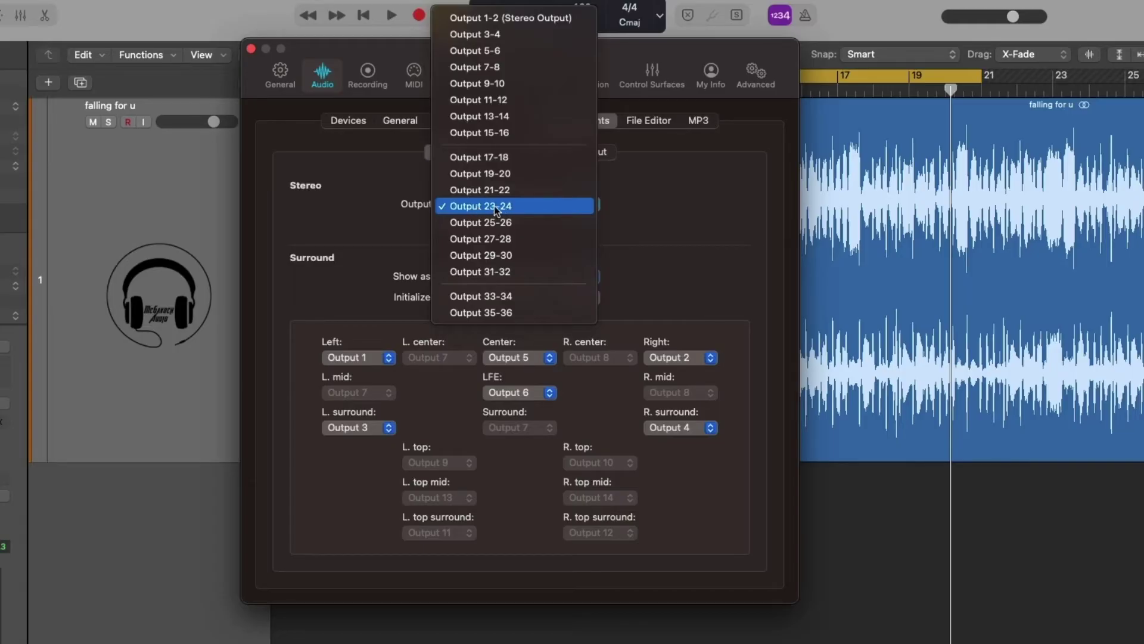
click(494, 206)
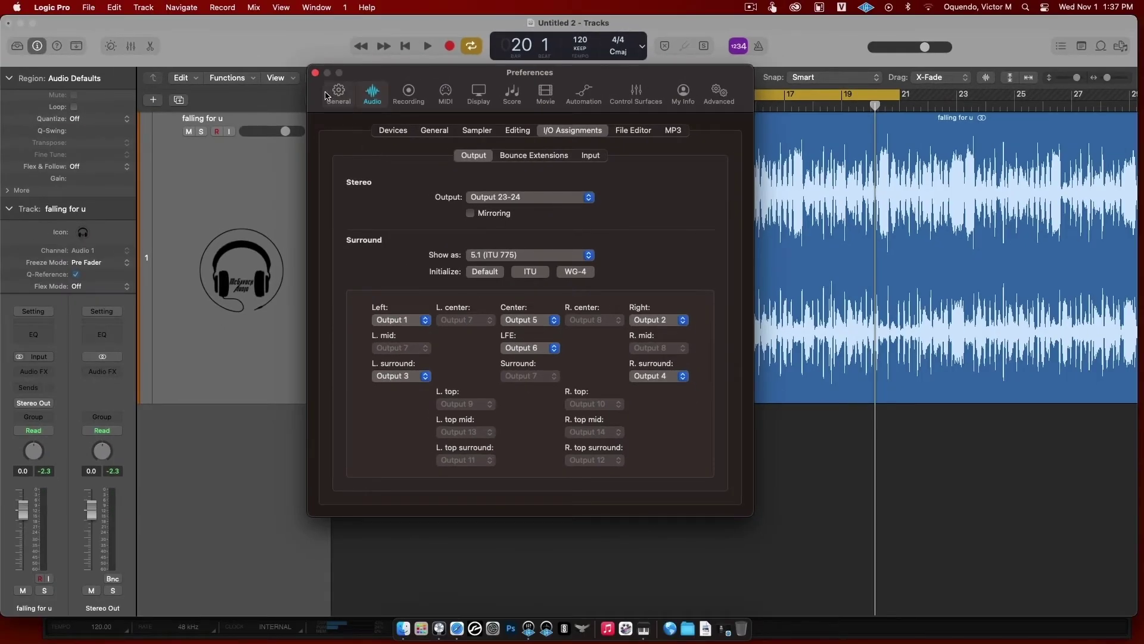
Step: Close Logic's preferences and start song playback with the UAD Console mixer in front
click(315, 73)
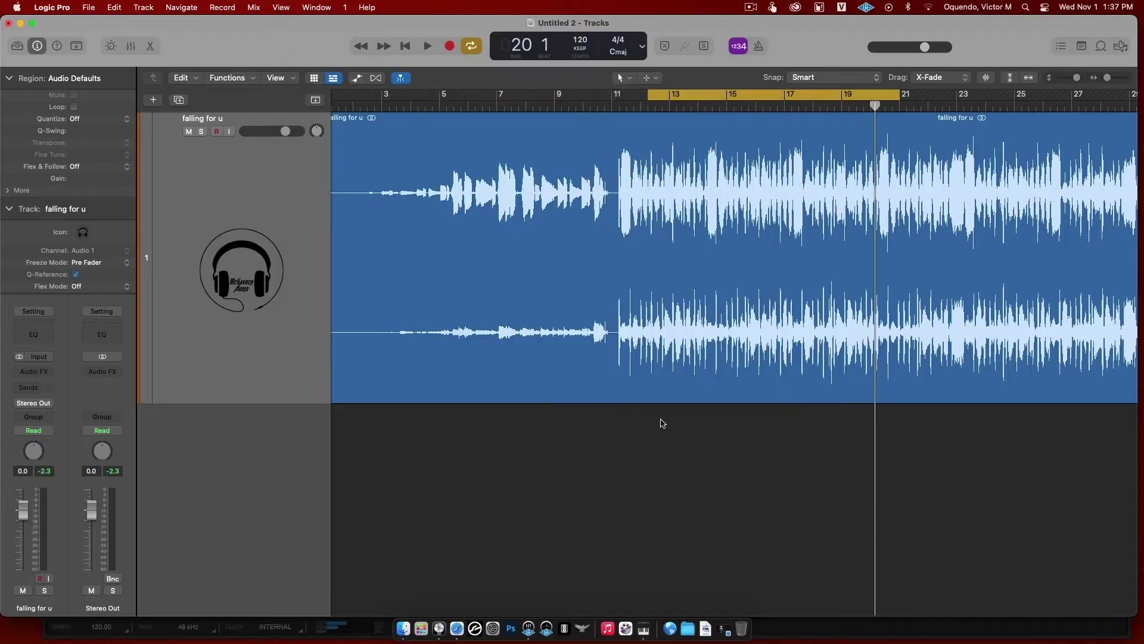
click(528, 629)
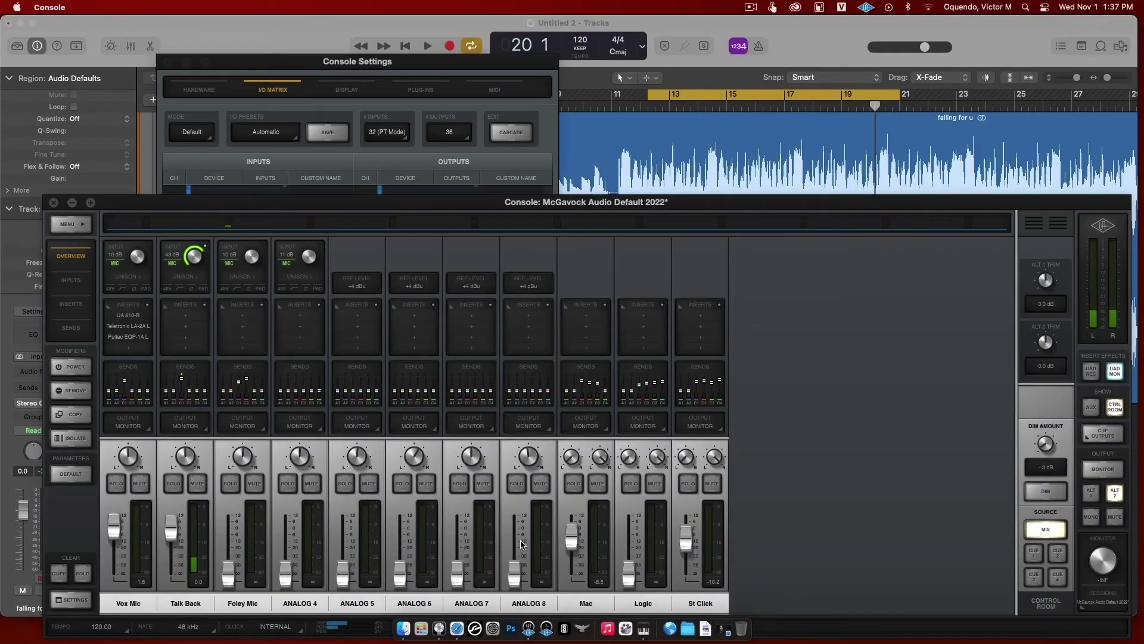
key(space)
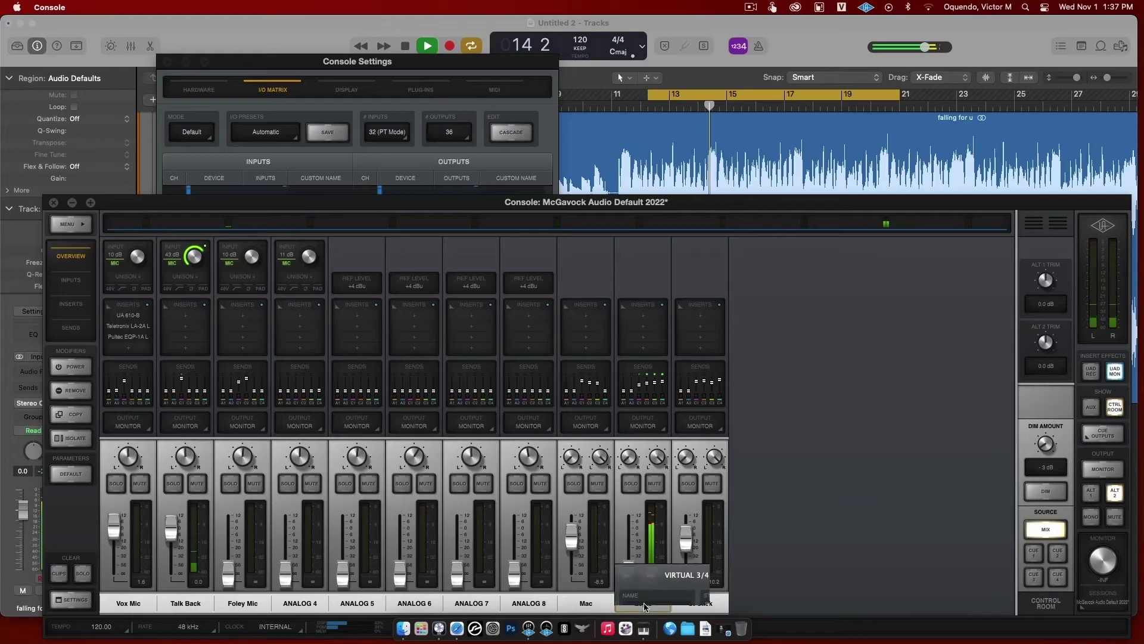
Step: Re-link Virtual 3/4 as the stereo Logic channel, nudge its fader, and stop playback
click(643, 602)
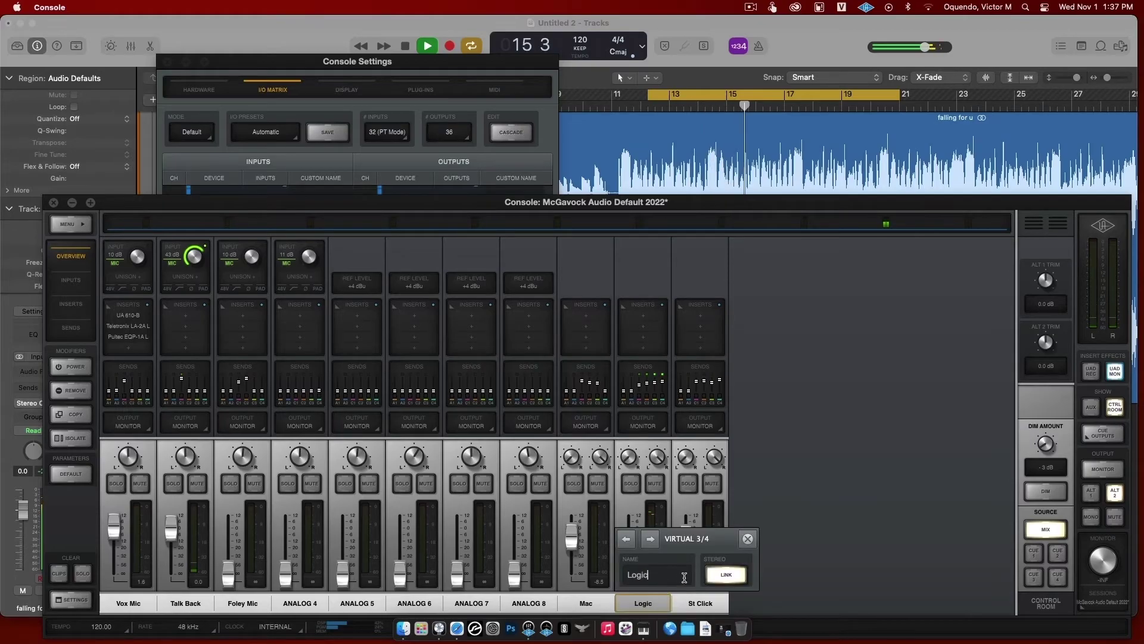
click(727, 574)
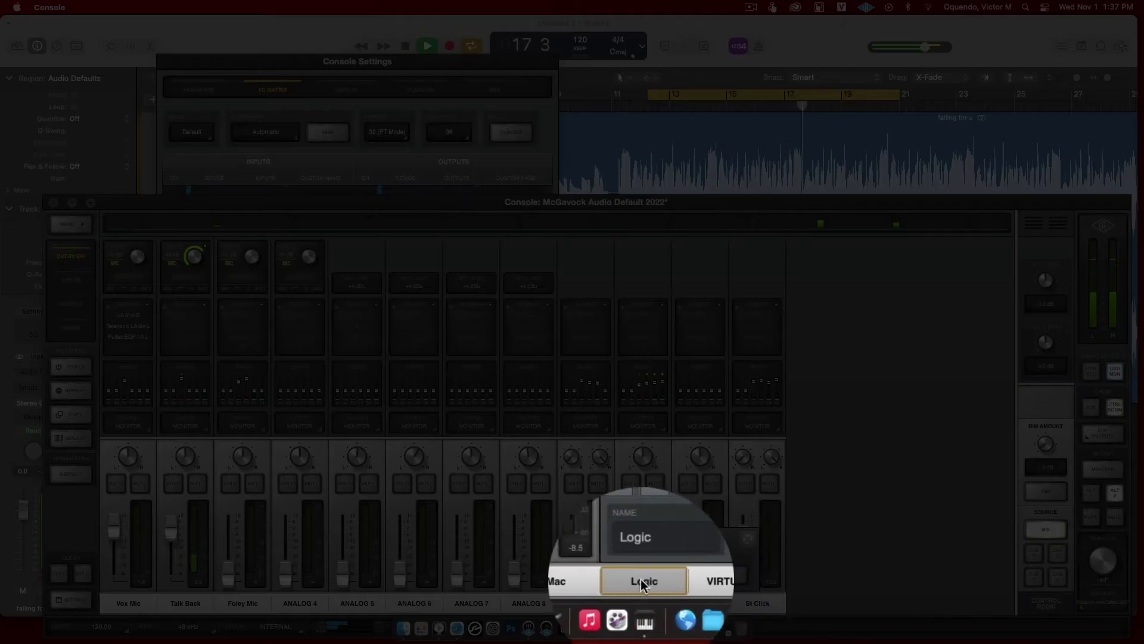
click(719, 551)
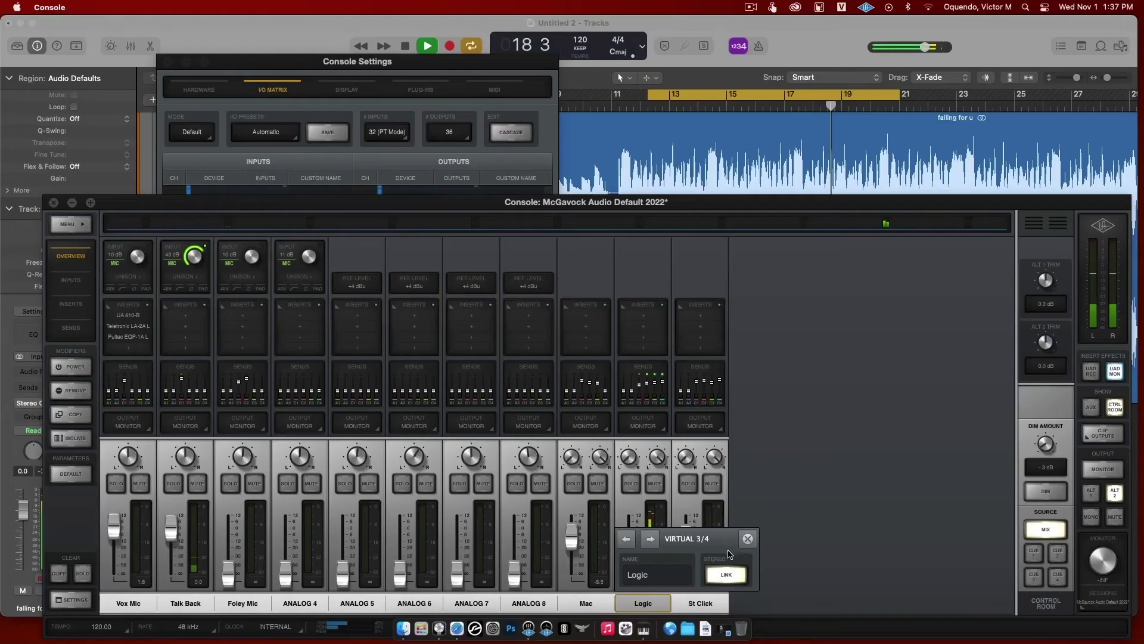
click(750, 541)
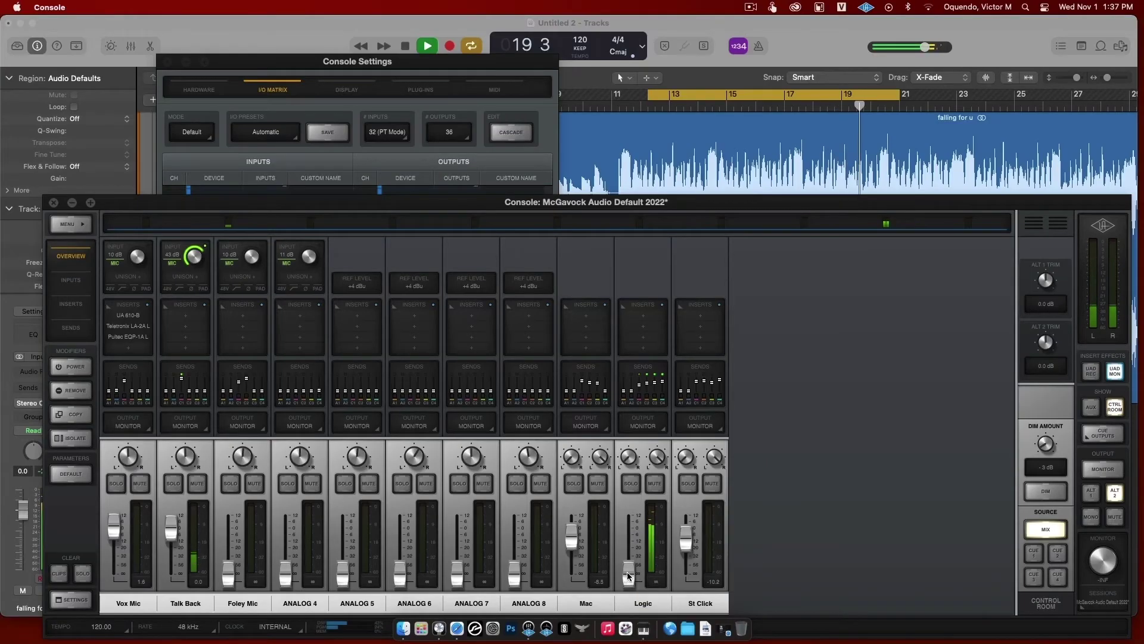
mouse_move(629, 574)
mouse_down()
mouse_move(628, 536)
mouse_move(629, 575)
mouse_up()
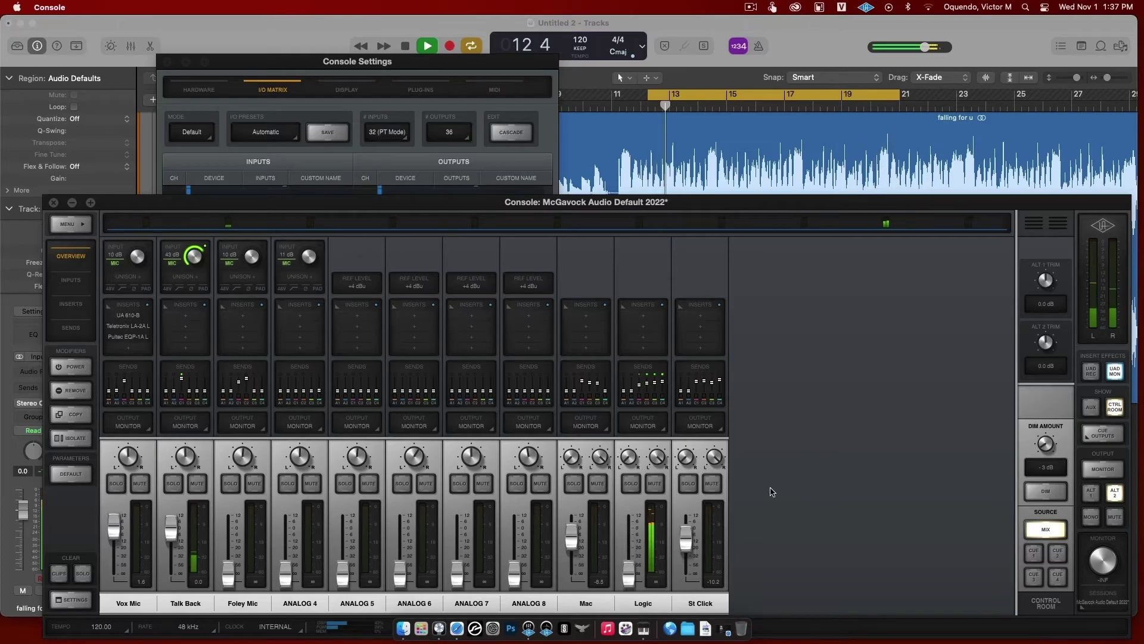
key(space)
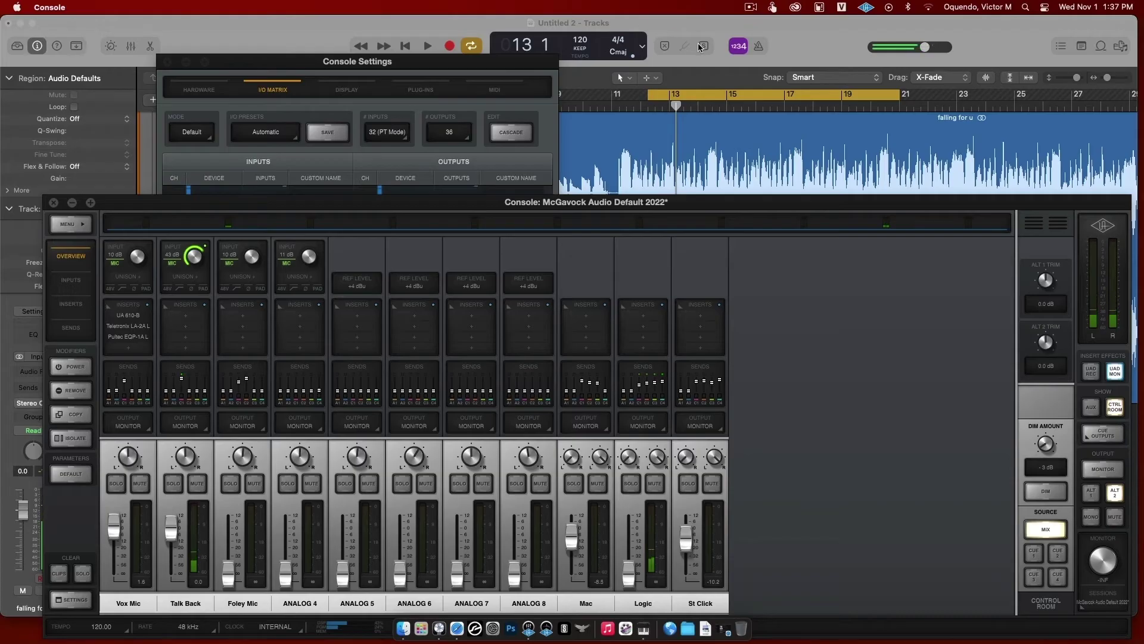
Step: Set the metronome click output to 25-26 in Metronome Settings
click(690, 25)
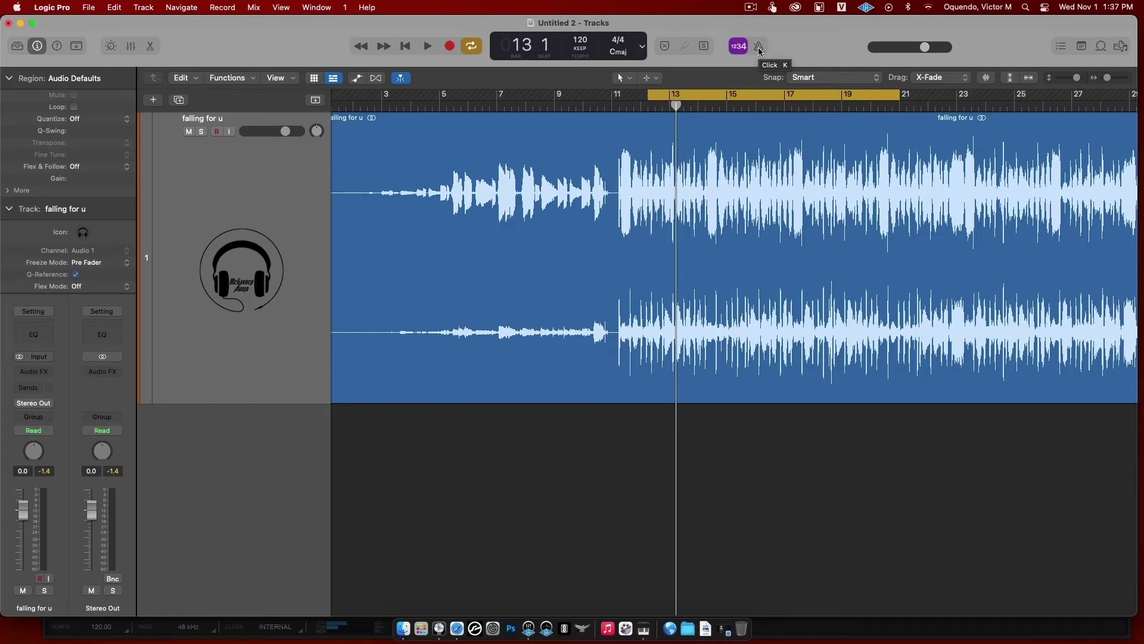
right_click(759, 50)
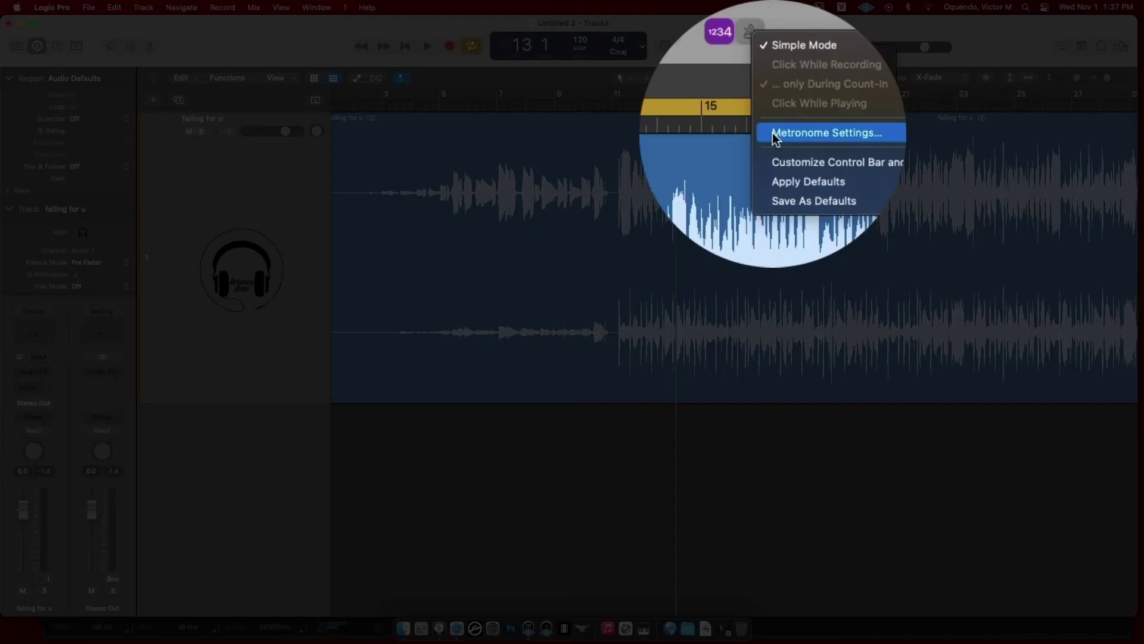
click(773, 112)
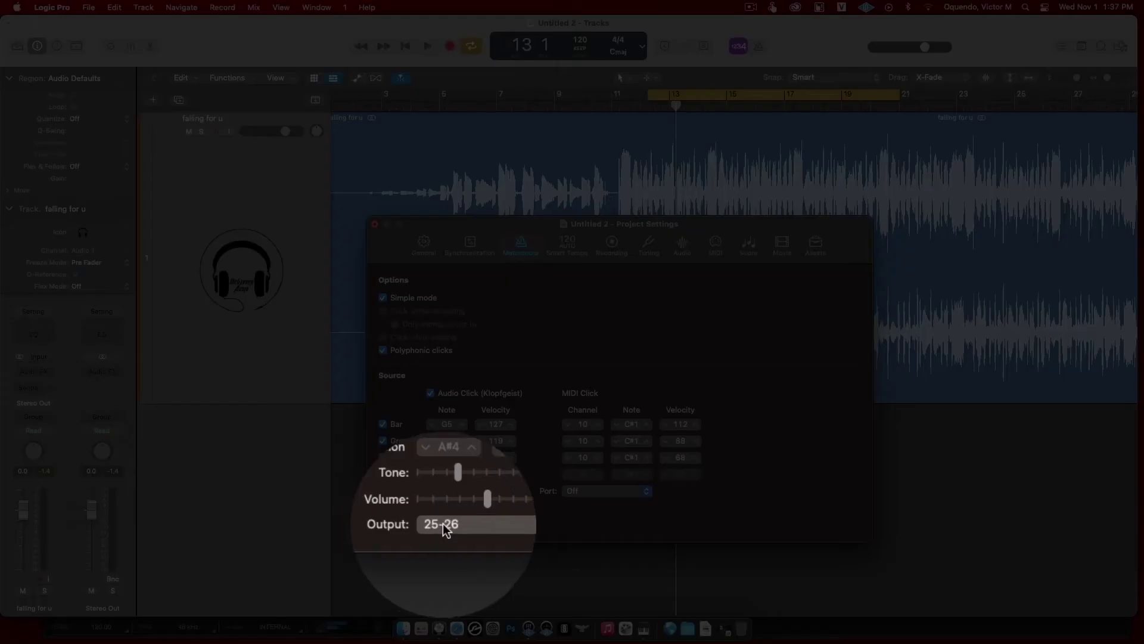
click(443, 524)
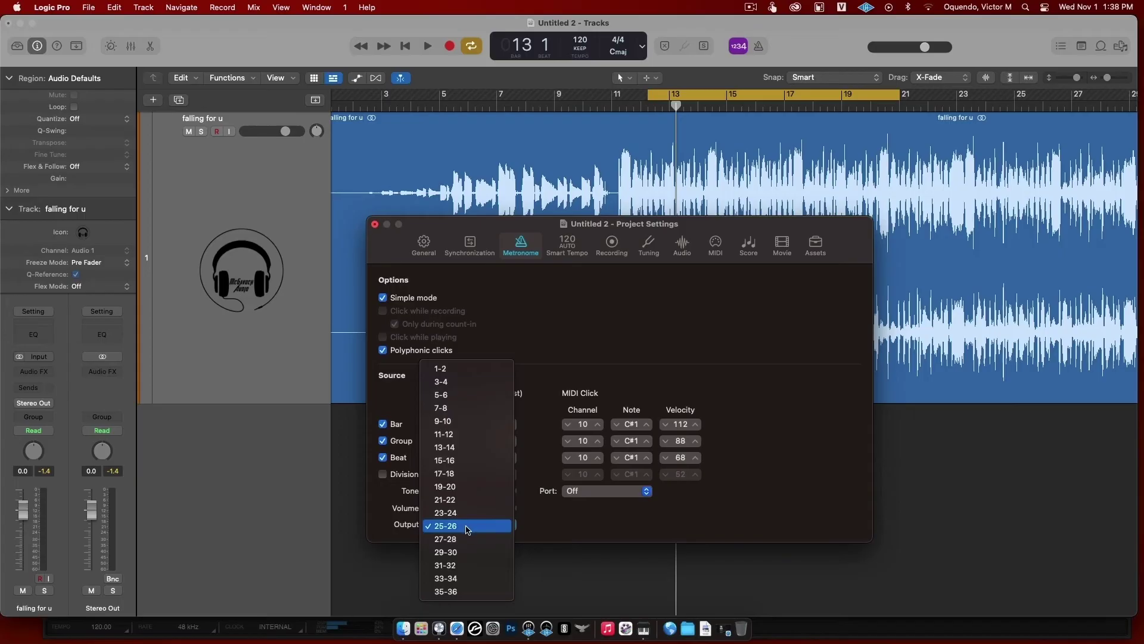
click(467, 528)
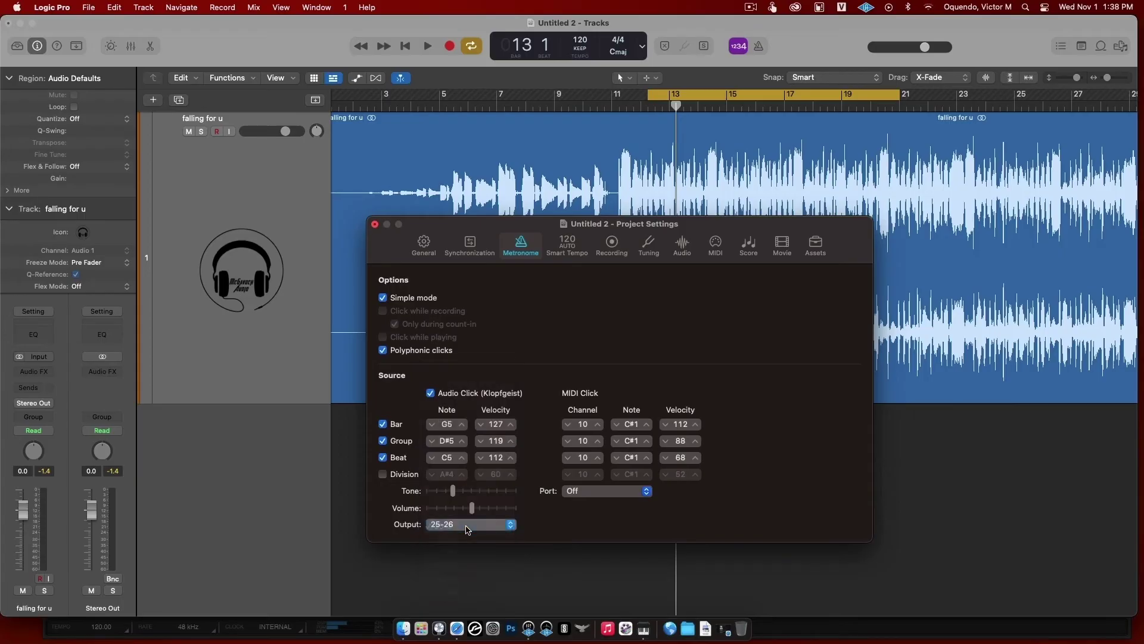
Step: Close the settings, mute the 'falling for u' track, and switch the metronome on
click(375, 224)
click(189, 132)
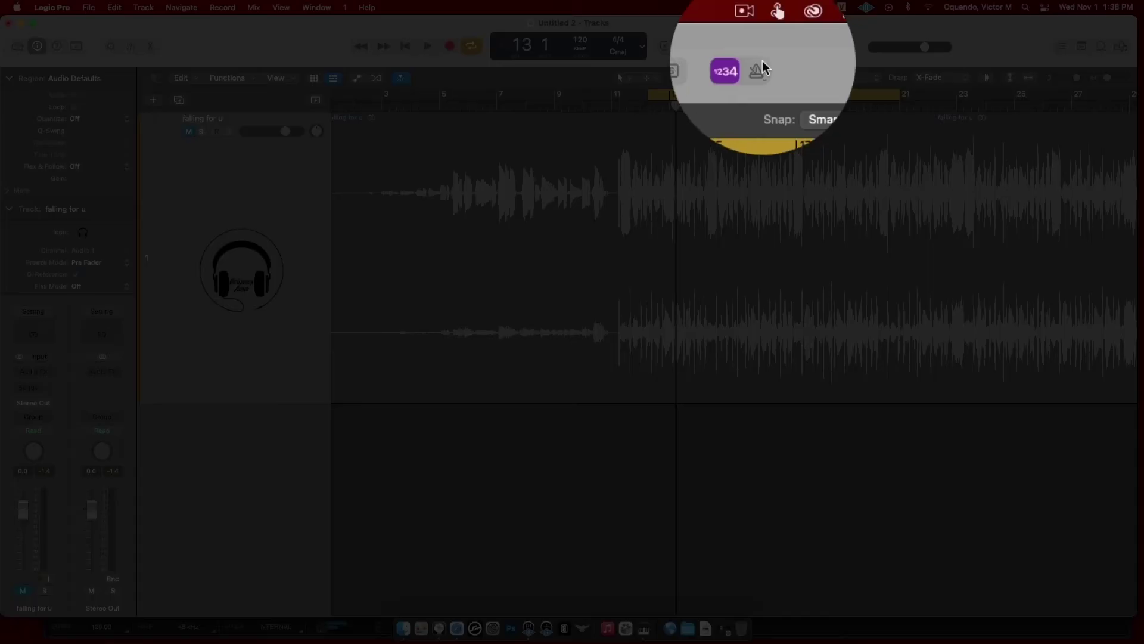
click(759, 46)
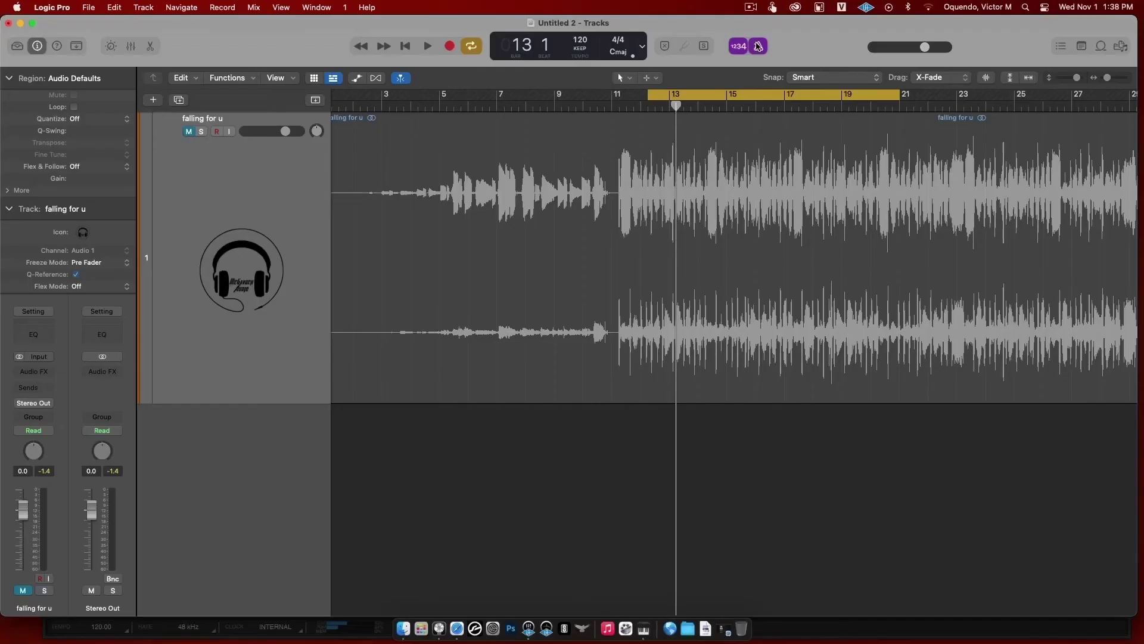
Step: Raise the St Click fader to about -2.9 dB during playback, then bring the I/O Matrix forward
click(529, 629)
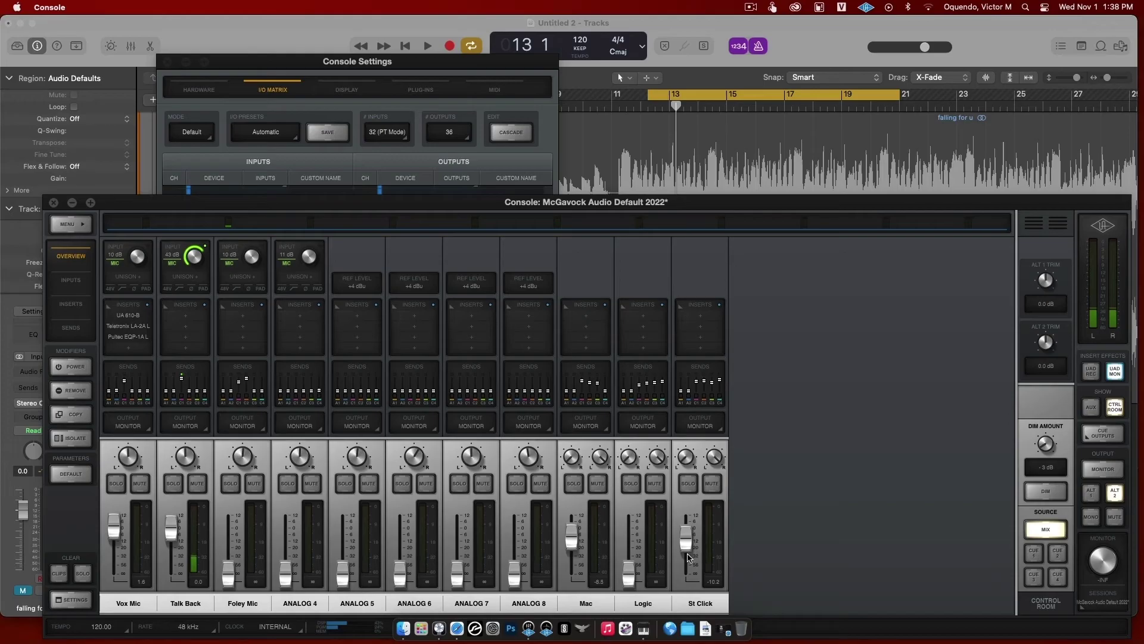
key(space)
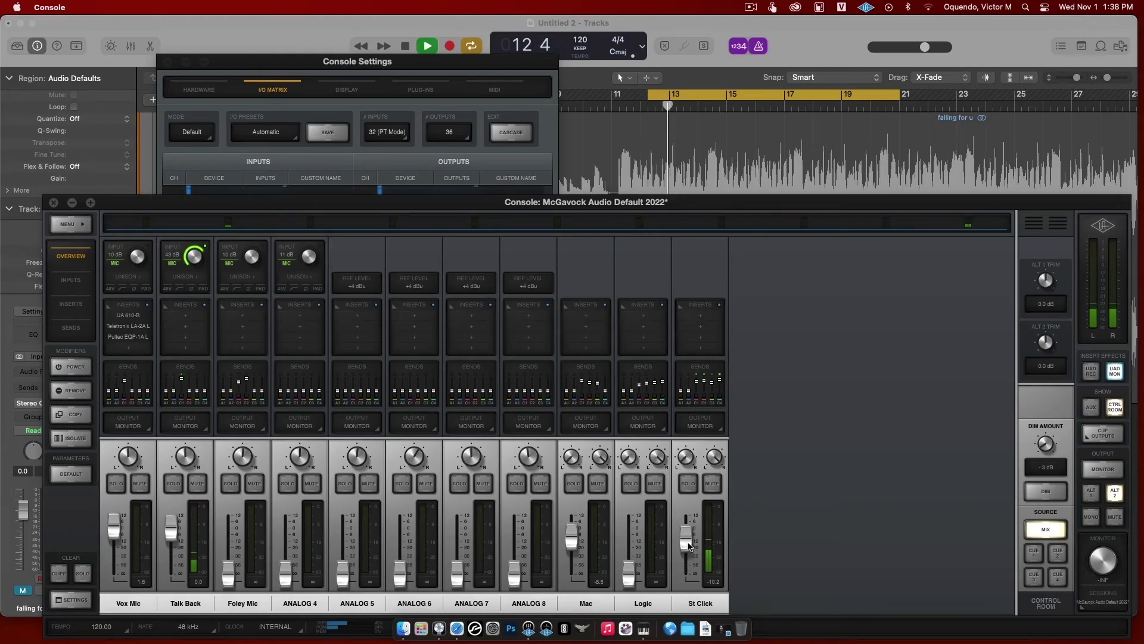
drag(687, 548, 690, 542)
key(space)
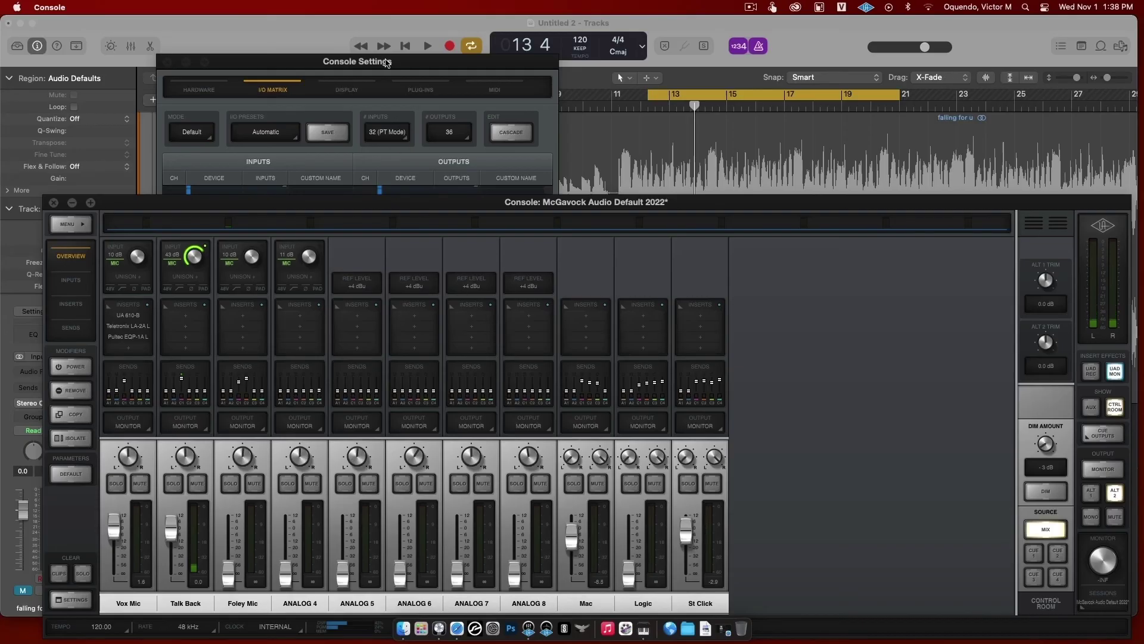
click(417, 64)
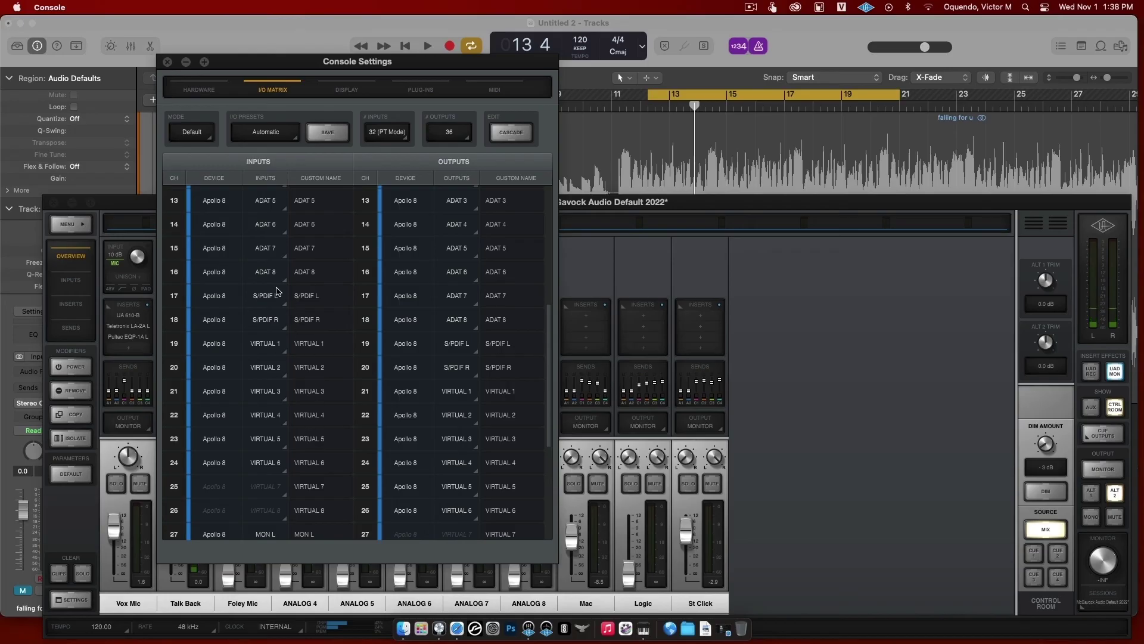
Step: Close UAD Console Settings and bring the 'falling for u' Logic project to the front
click(166, 62)
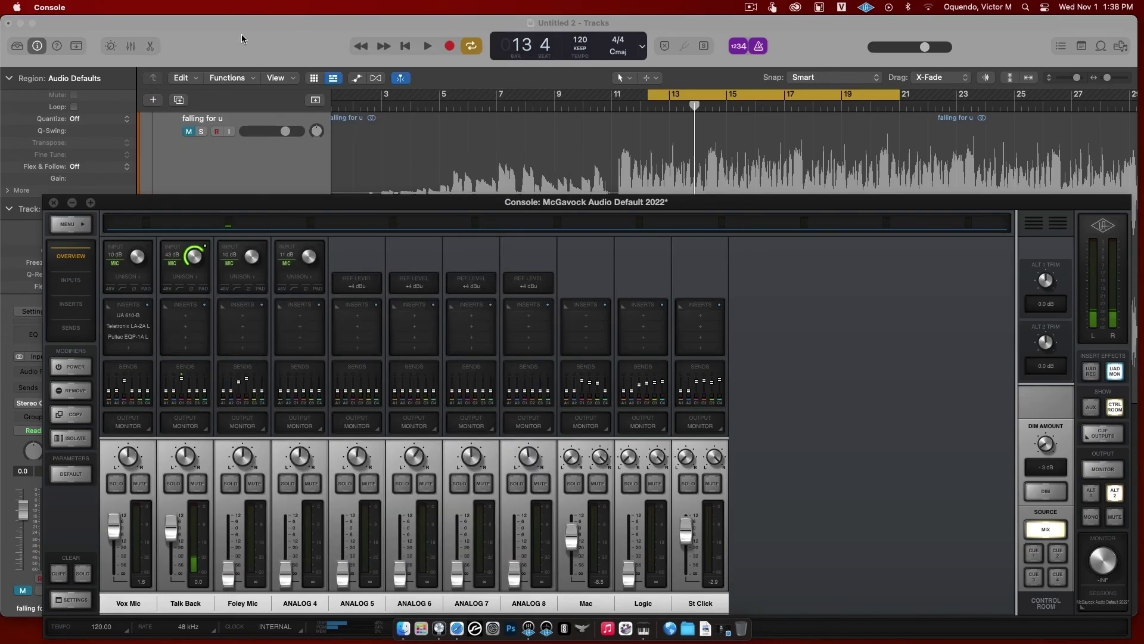
click(242, 34)
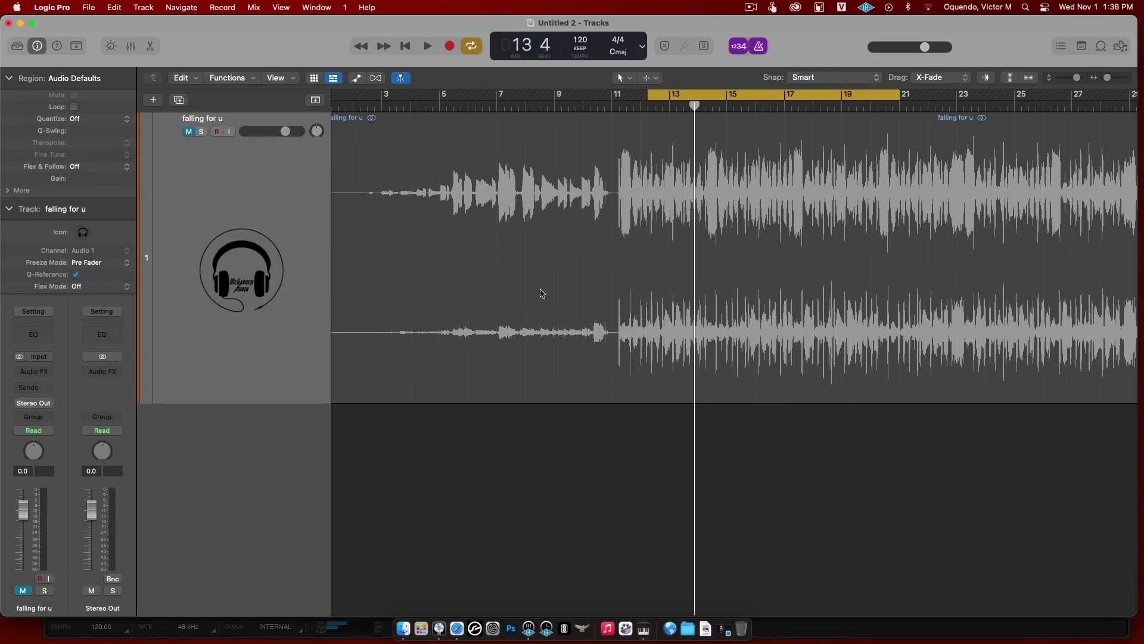